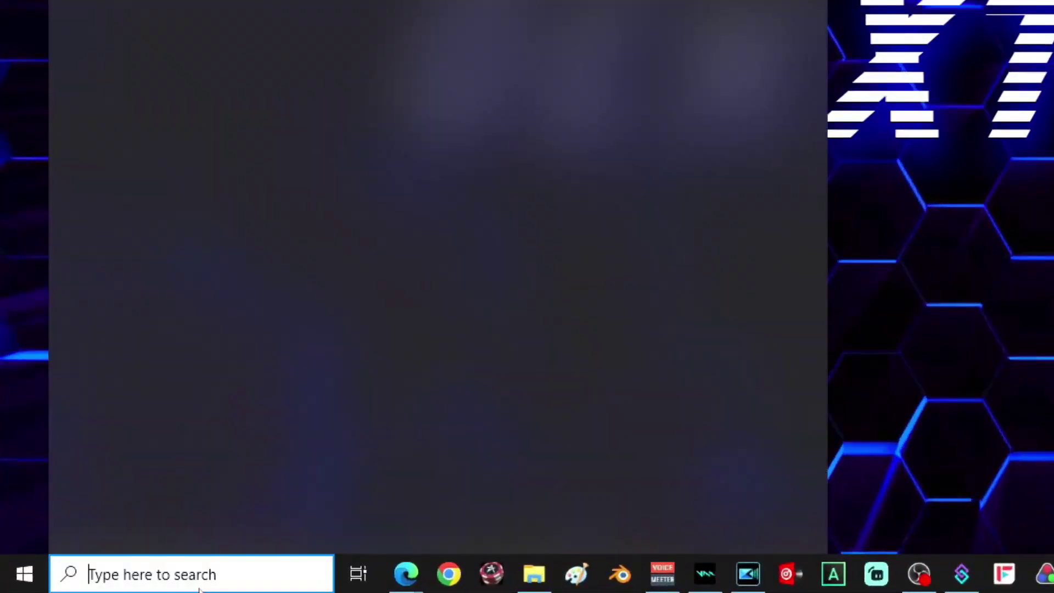
Search for 'services' and launch the Services console from the results
{"action": "type", "text": "services"}
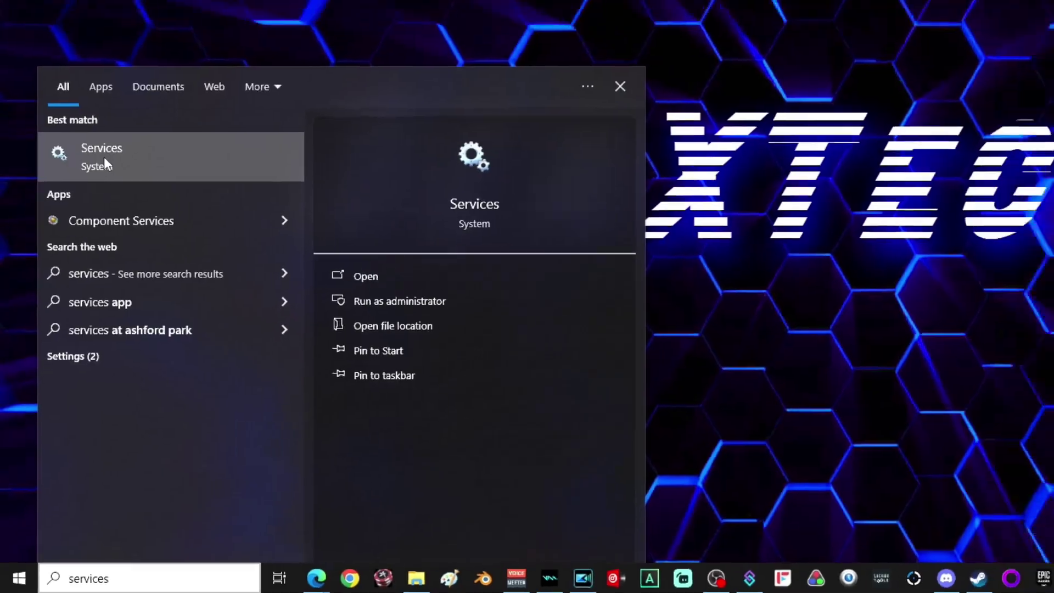
{"action": "left_click", "coordinate": [125, 80]}
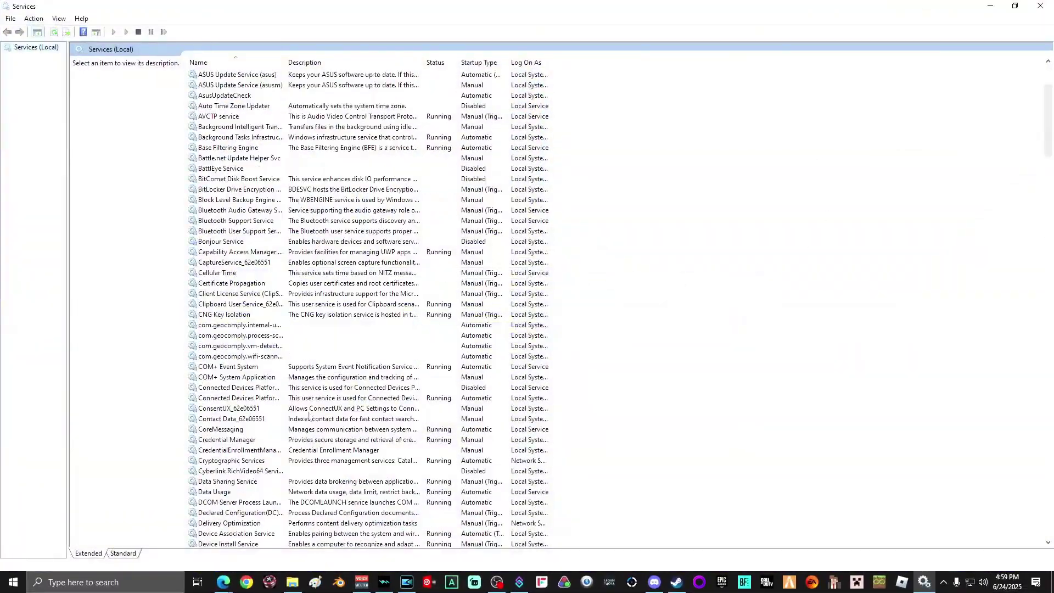
Stop the Windows Search service
{"action": "scroll", "coordinate": [494, 344], "scroll_direction": "down", "scroll_amount": 20}
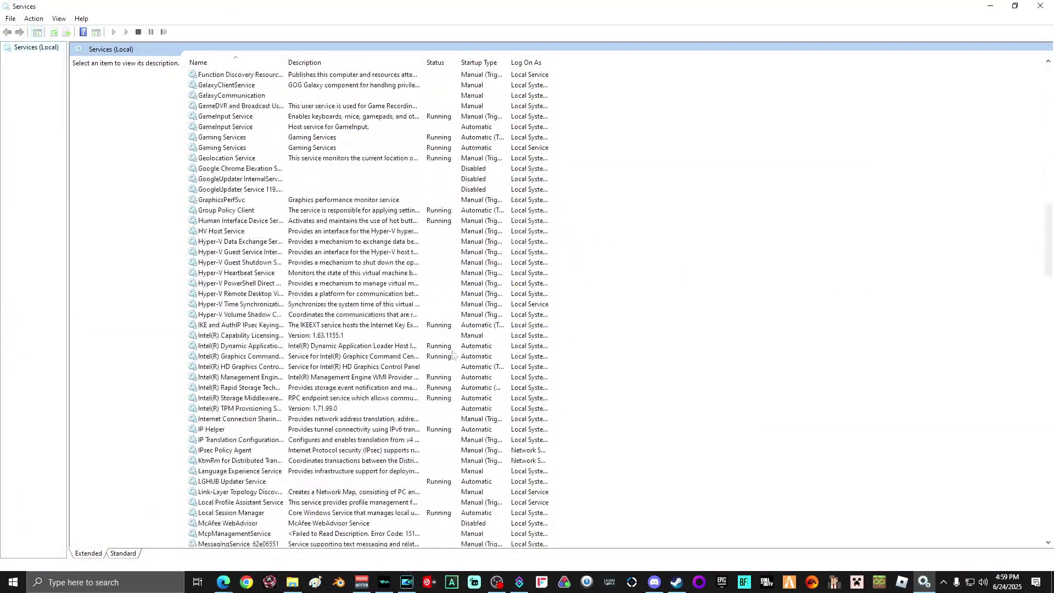
{"action": "scroll", "coordinate": [438, 383], "scroll_direction": "down", "scroll_amount": 20}
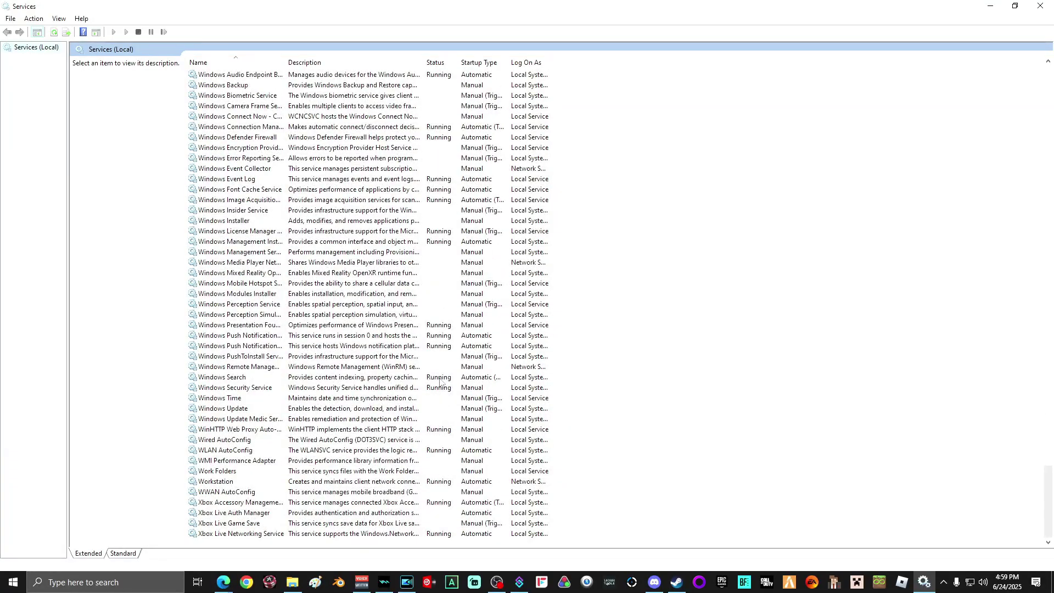
{"action": "left_click", "coordinate": [232, 381]}
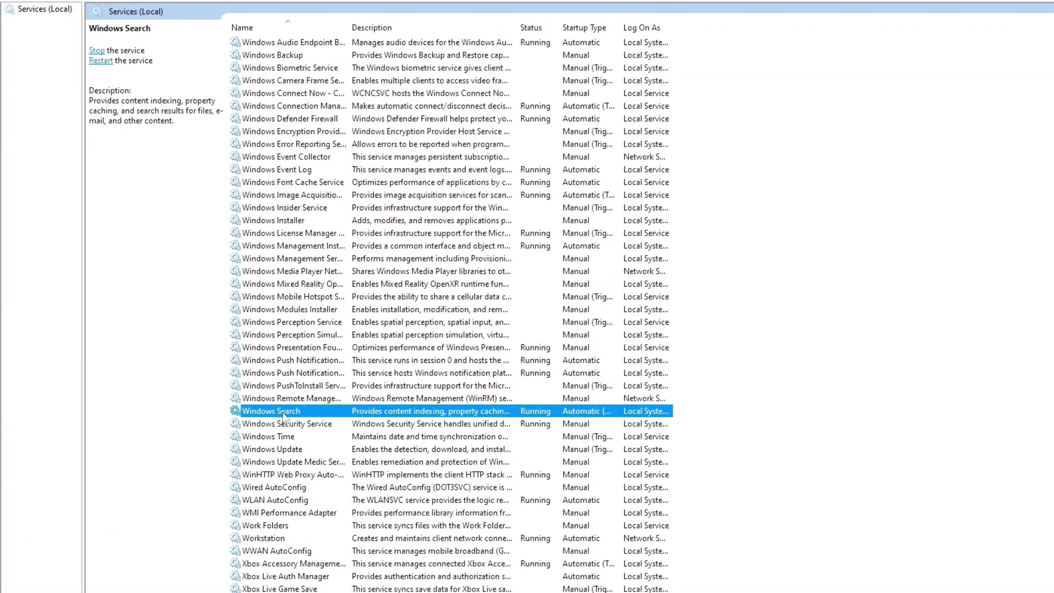
{"action": "right_click", "coordinate": [284, 417]}
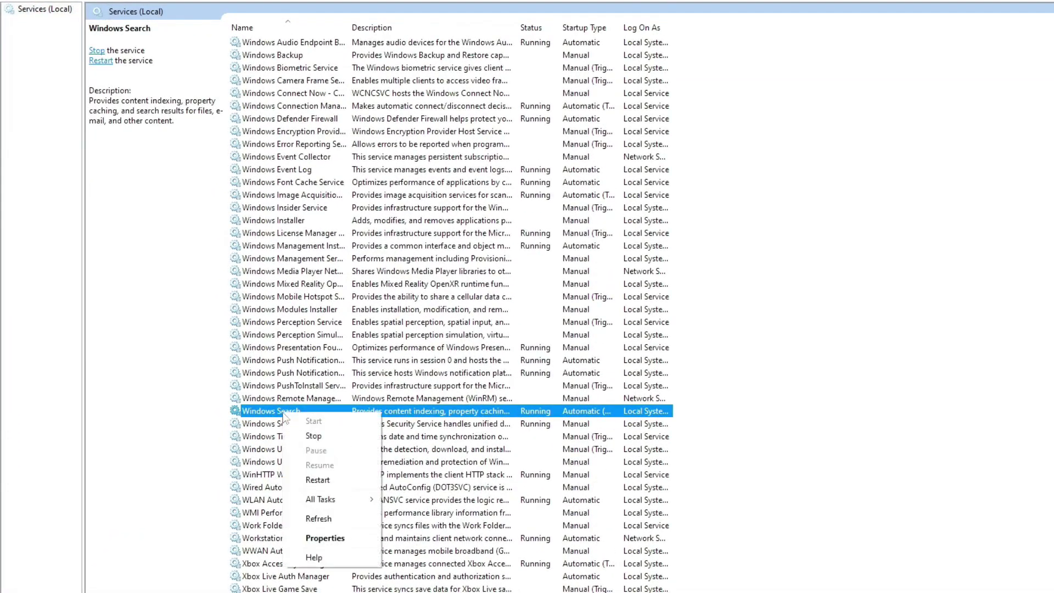
{"action": "left_click", "coordinate": [315, 435]}
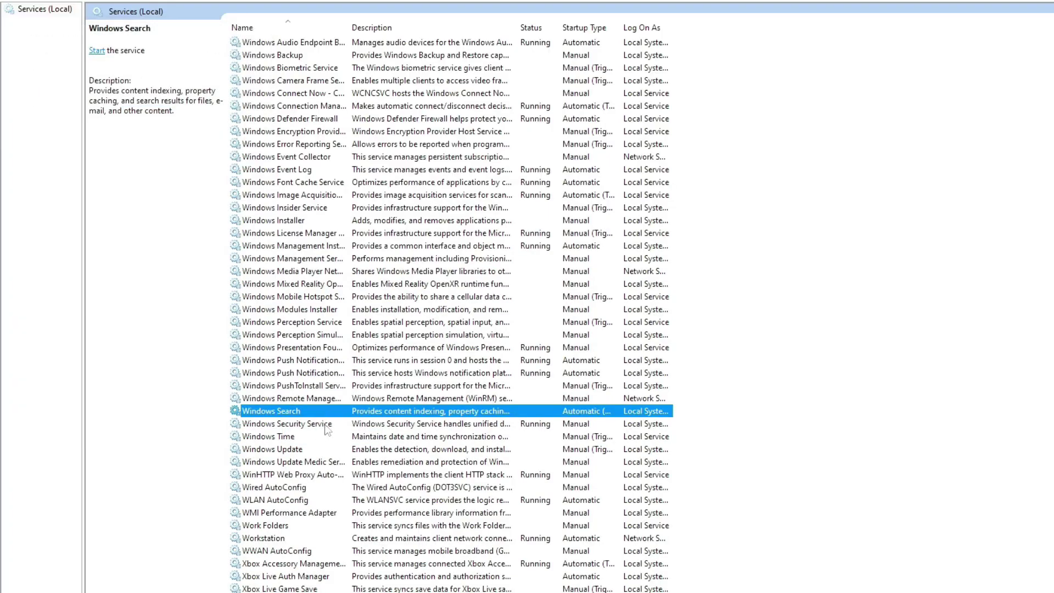
Set the Windows Search startup type to Disabled and apply it
{"action": "right_click", "coordinate": [322, 417]}
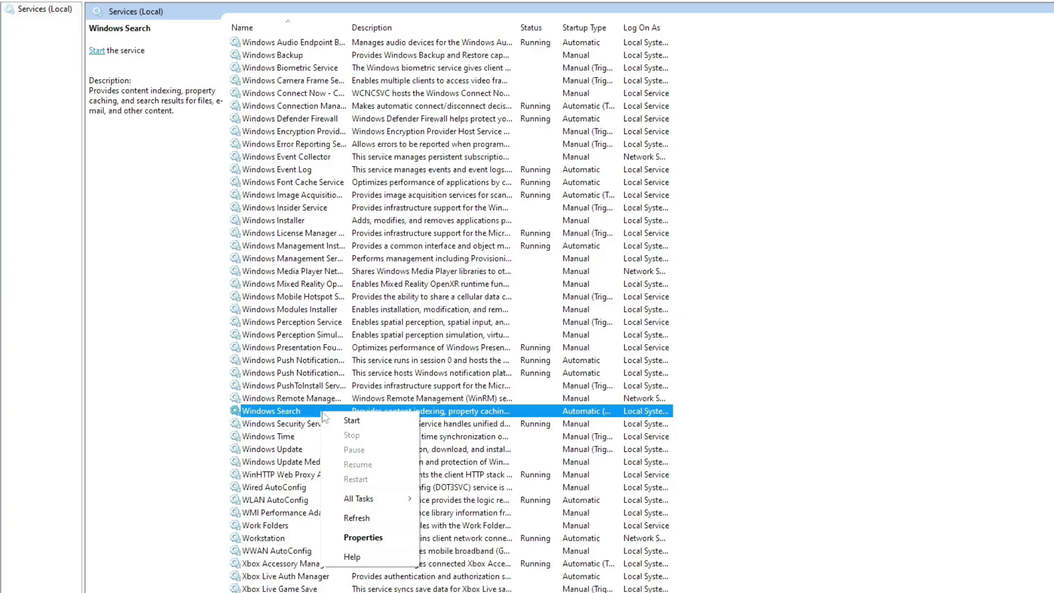
{"action": "left_click", "coordinate": [371, 539]}
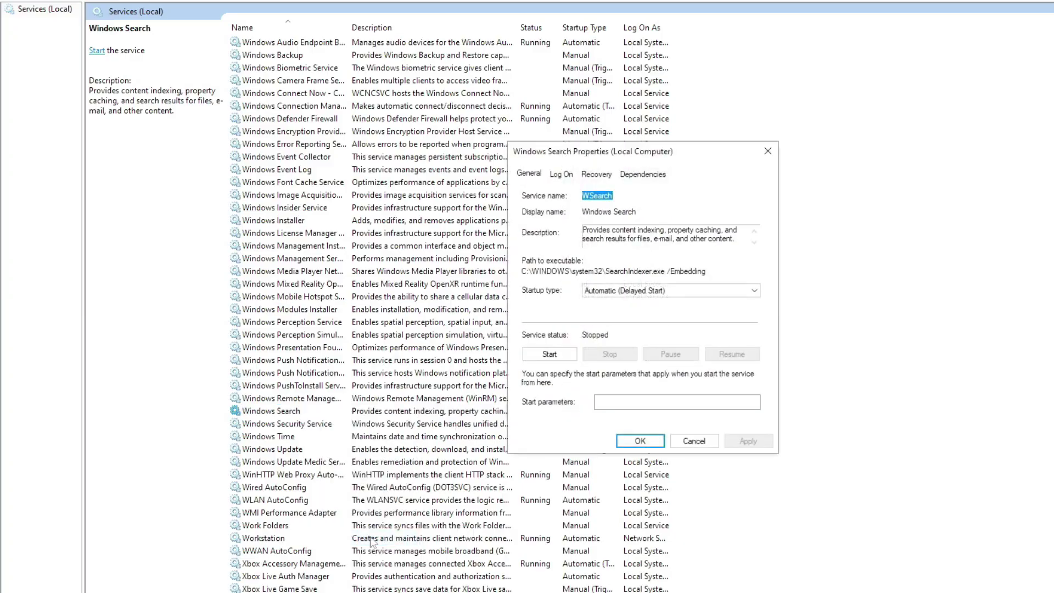
{"action": "left_click", "coordinate": [619, 291]}
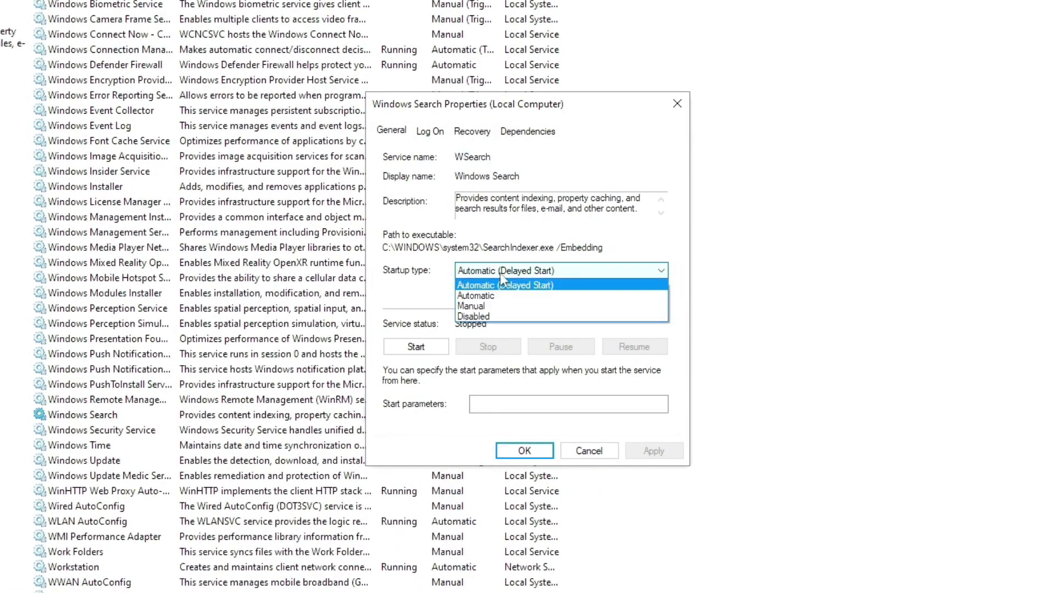
{"action": "left_click", "coordinate": [493, 317]}
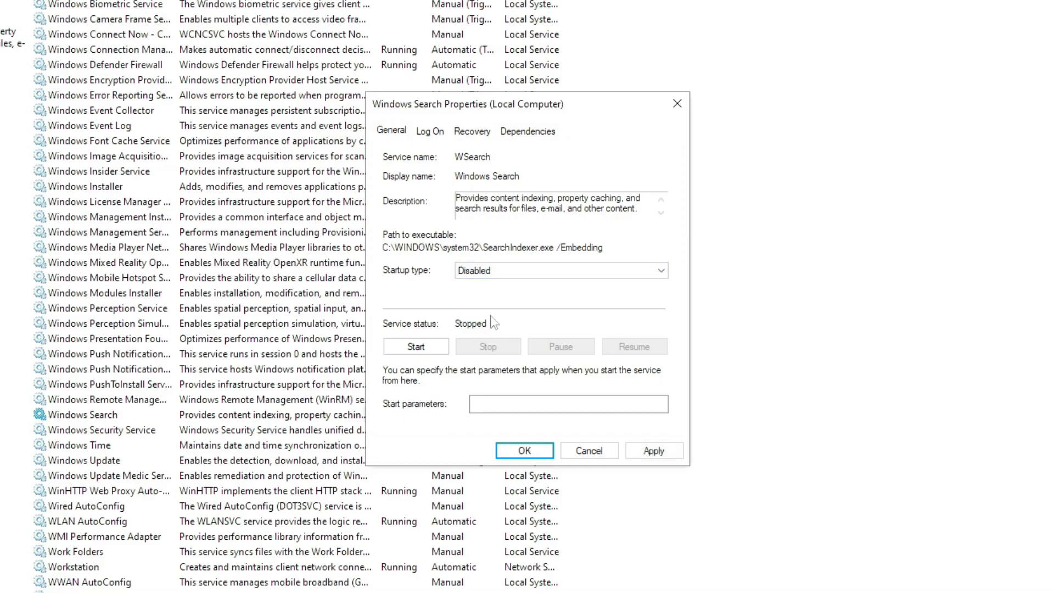
{"action": "left_click", "coordinate": [661, 457]}
{"action": "left_click", "coordinate": [525, 450]}
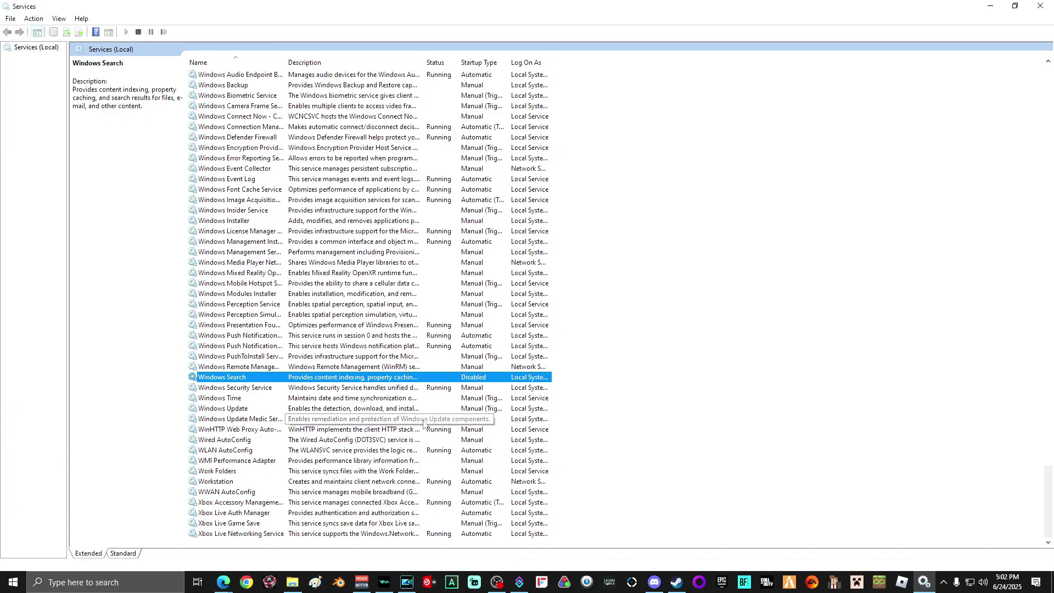
Stop Remote Desktop Services
{"action": "scroll", "coordinate": [423, 423], "scroll_direction": "up", "scroll_amount": 20}
{"action": "scroll", "coordinate": [421, 441], "scroll_direction": "up", "scroll_amount": 7}
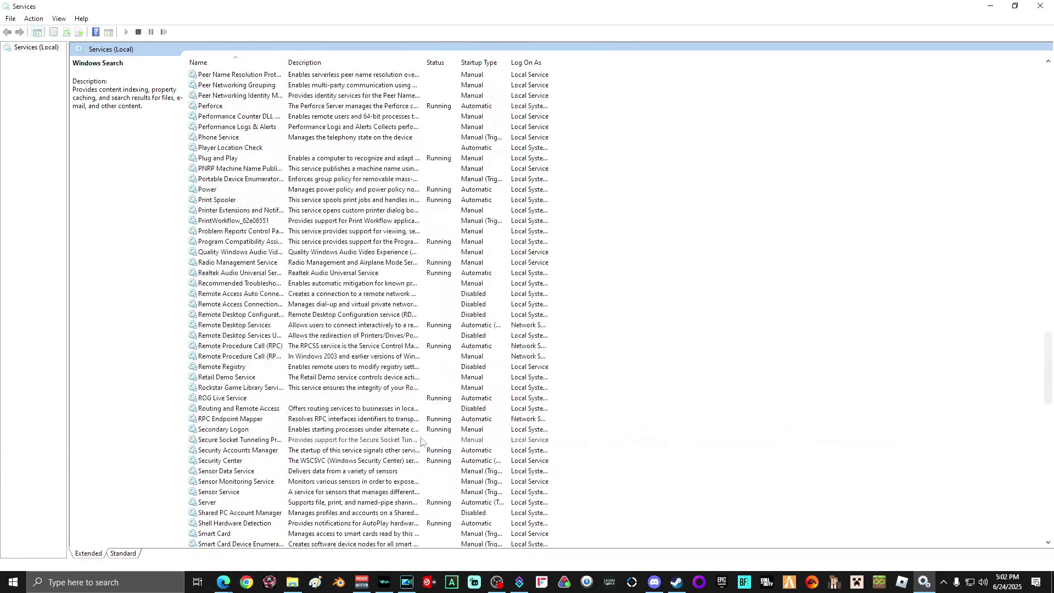
{"action": "left_click", "coordinate": [337, 328]}
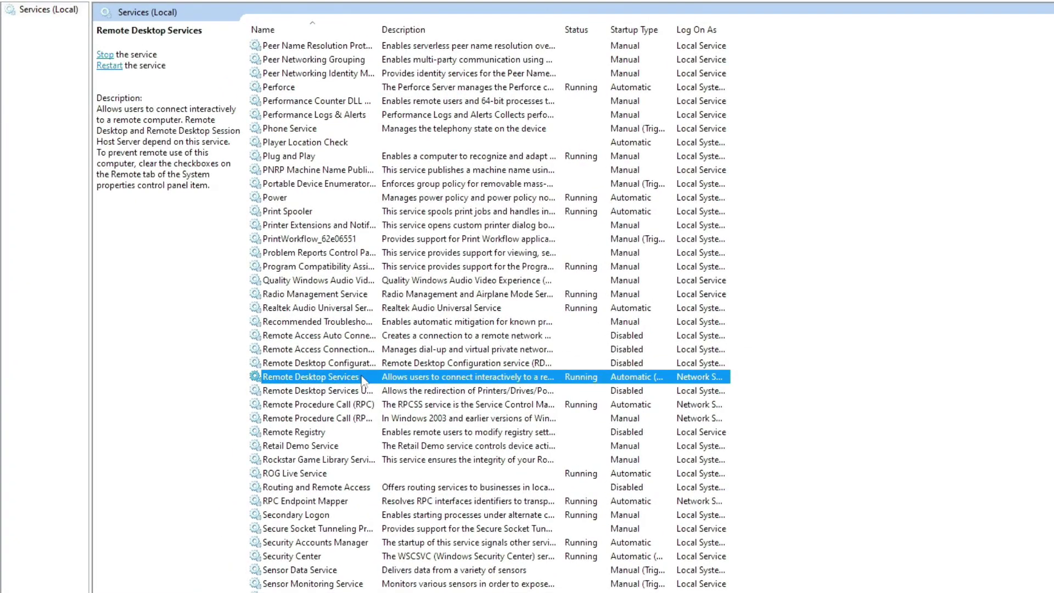
{"action": "right_click", "coordinate": [362, 377]}
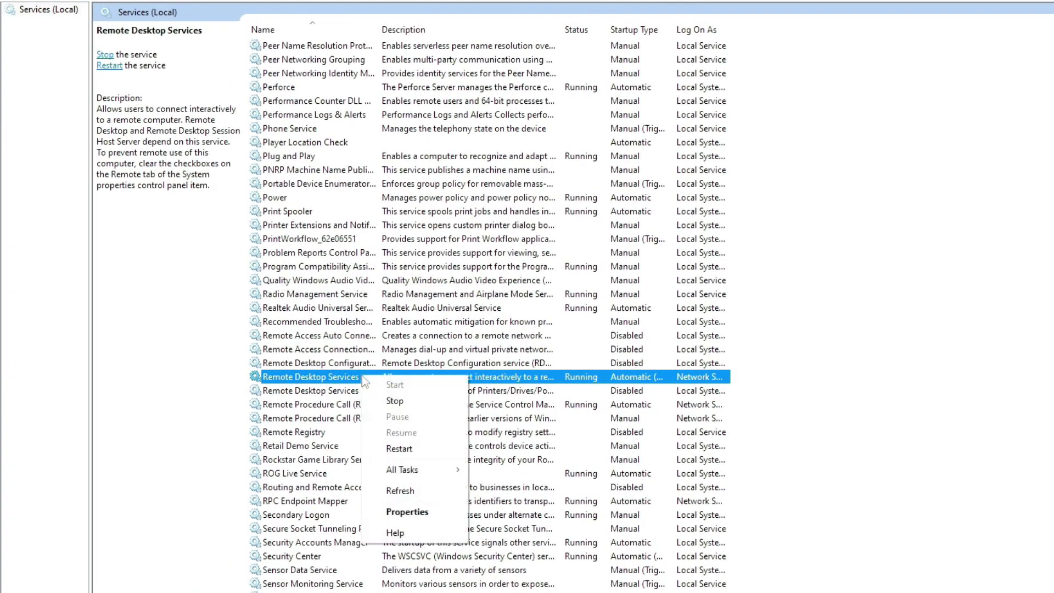
{"action": "left_click", "coordinate": [395, 402]}
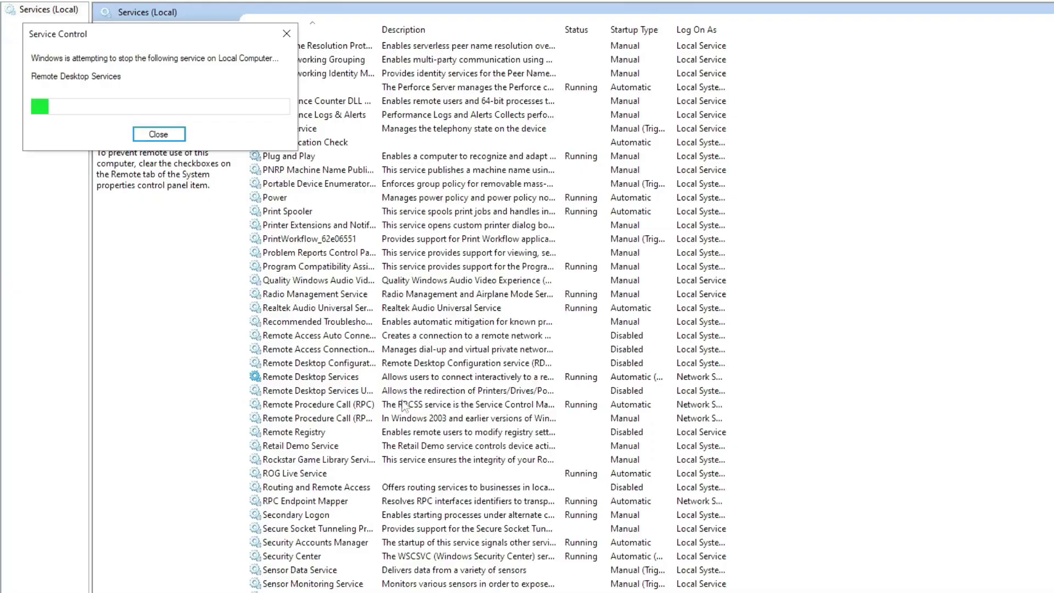
Set the Remote Desktop Services startup type to Disabled and apply it
{"action": "right_click", "coordinate": [333, 382]}
{"action": "left_click", "coordinate": [384, 513]}
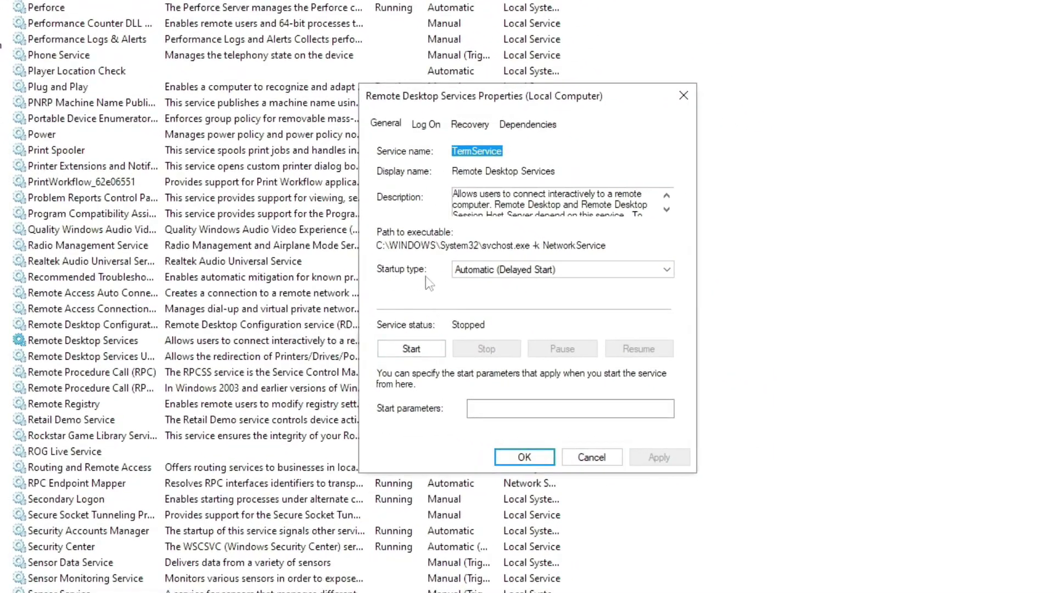
{"action": "left_click", "coordinate": [483, 270]}
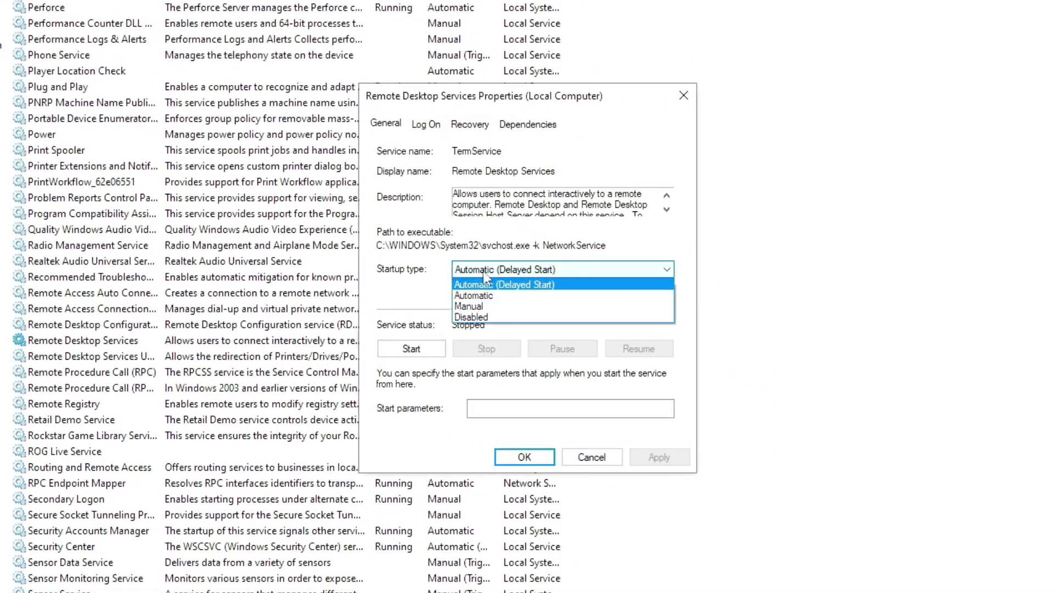
{"action": "left_click", "coordinate": [476, 318]}
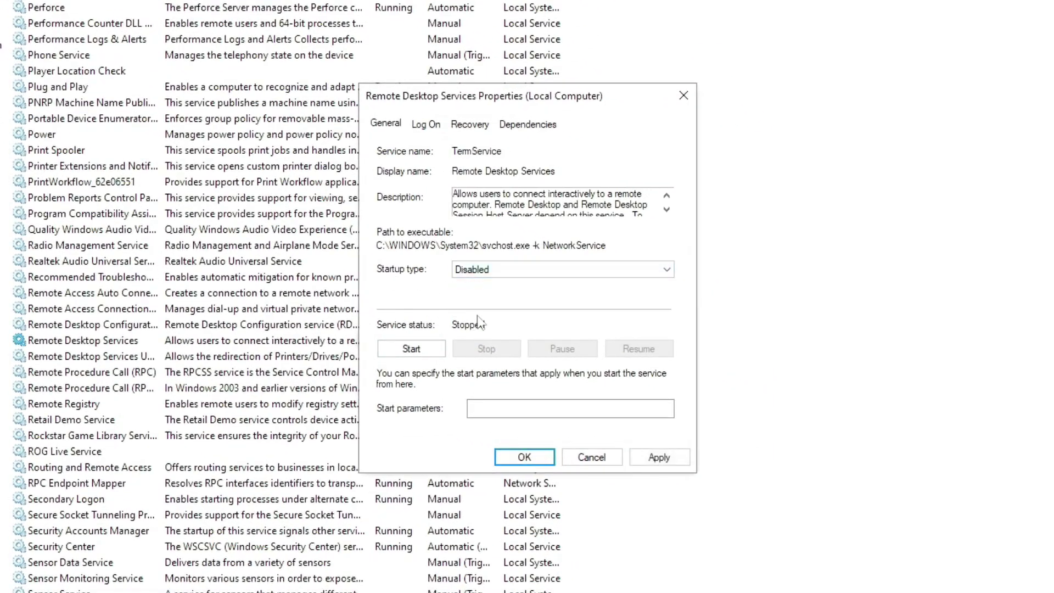
{"action": "left_click", "coordinate": [661, 457]}
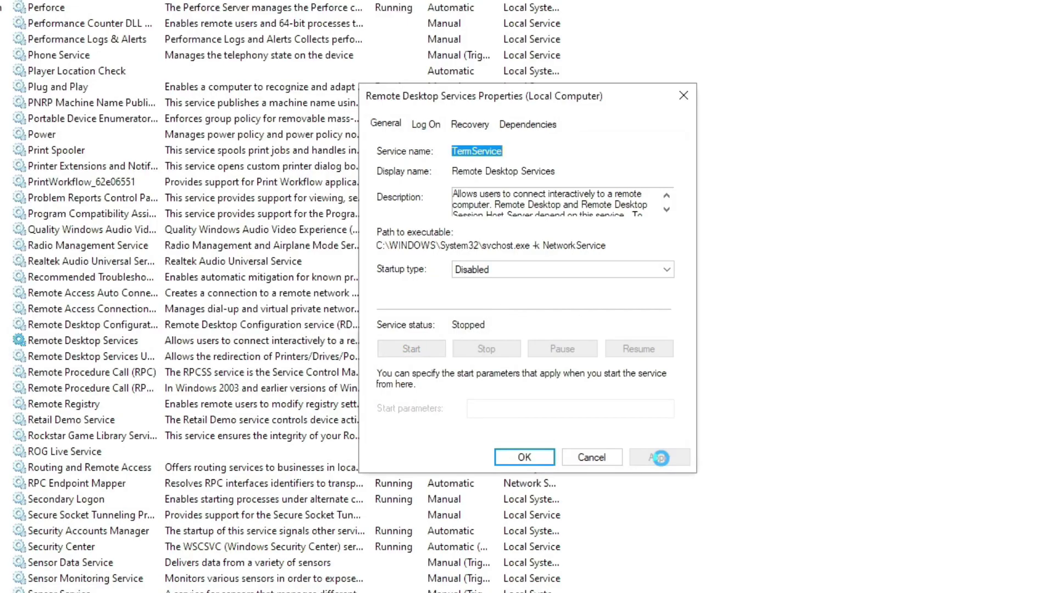
{"action": "left_click", "coordinate": [524, 457]}
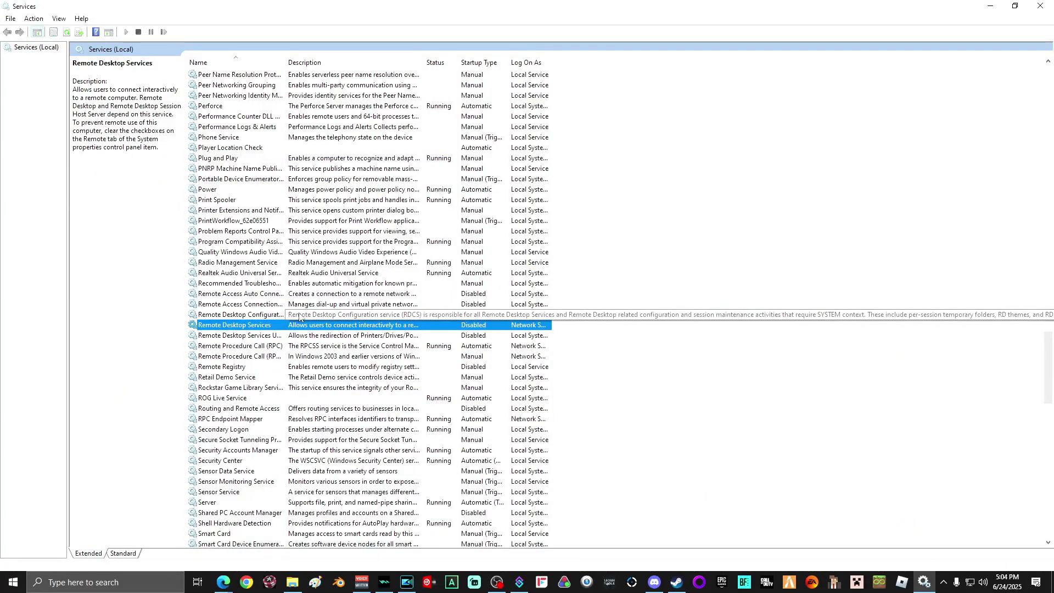
{"action": "scroll", "coordinate": [299, 317], "scroll_direction": "down", "scroll_amount": 8}
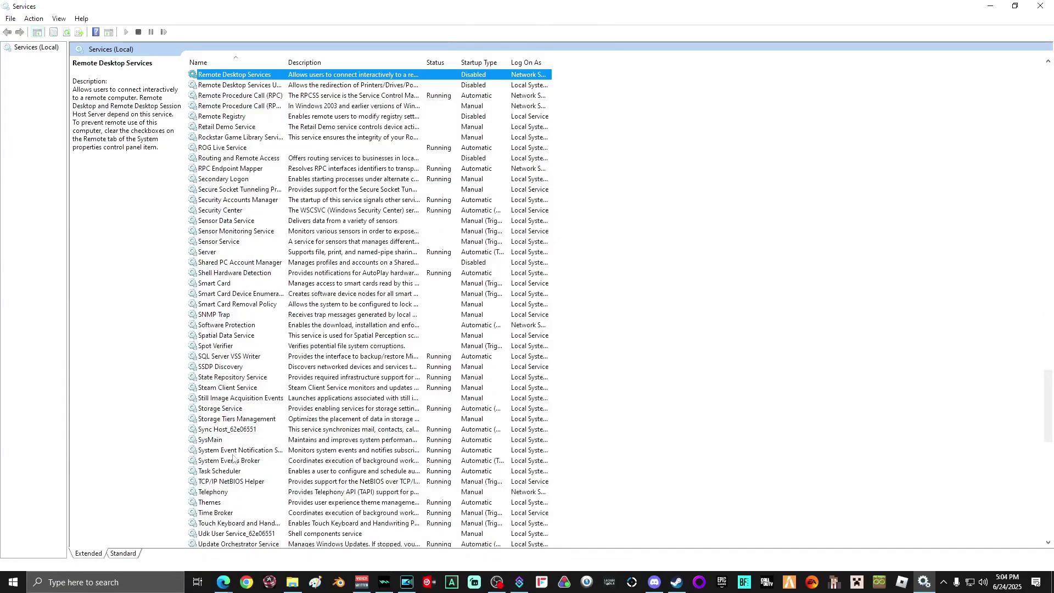
Stop the running SysMain service from its right-click menu
{"action": "left_click", "coordinate": [220, 442]}
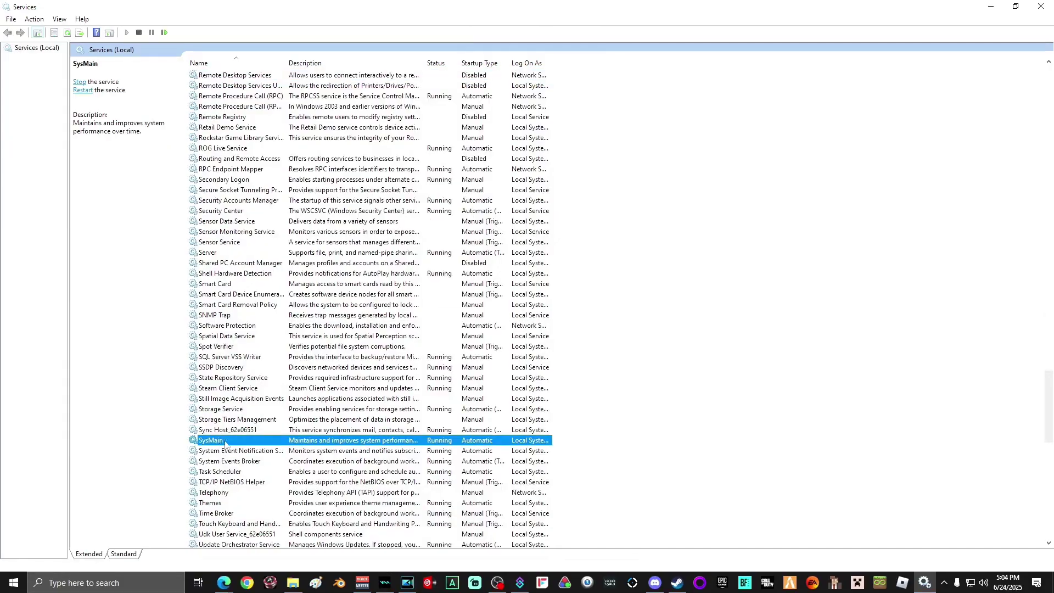
{"action": "right_click", "coordinate": [243, 442]}
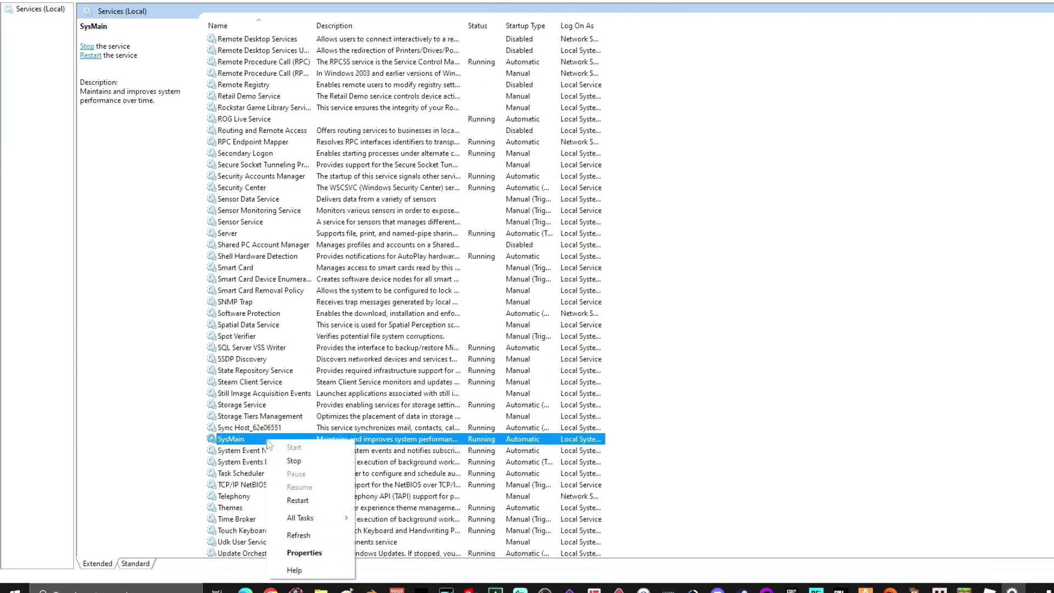
{"action": "left_click", "coordinate": [311, 460]}
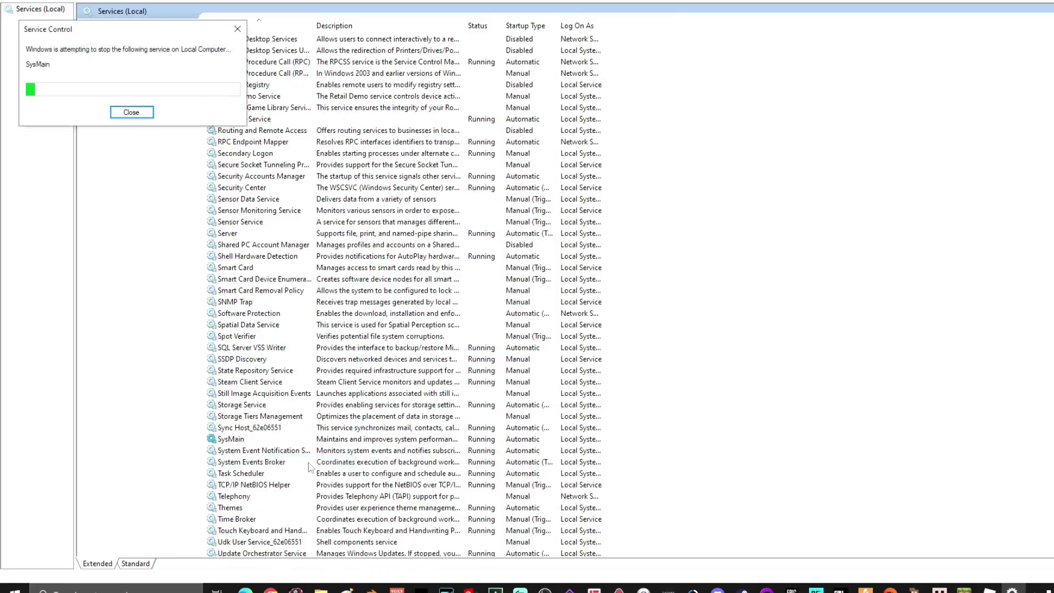
Change SysMain's startup type from Automatic to Disabled in its Properties and apply
{"action": "right_click", "coordinate": [265, 443]}
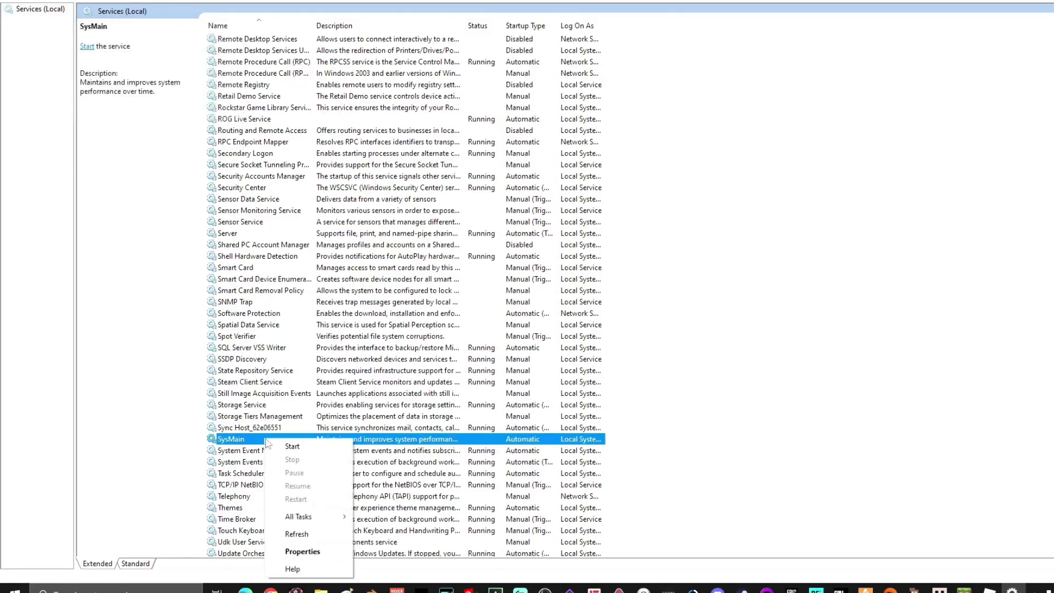
{"action": "left_click", "coordinate": [322, 553]}
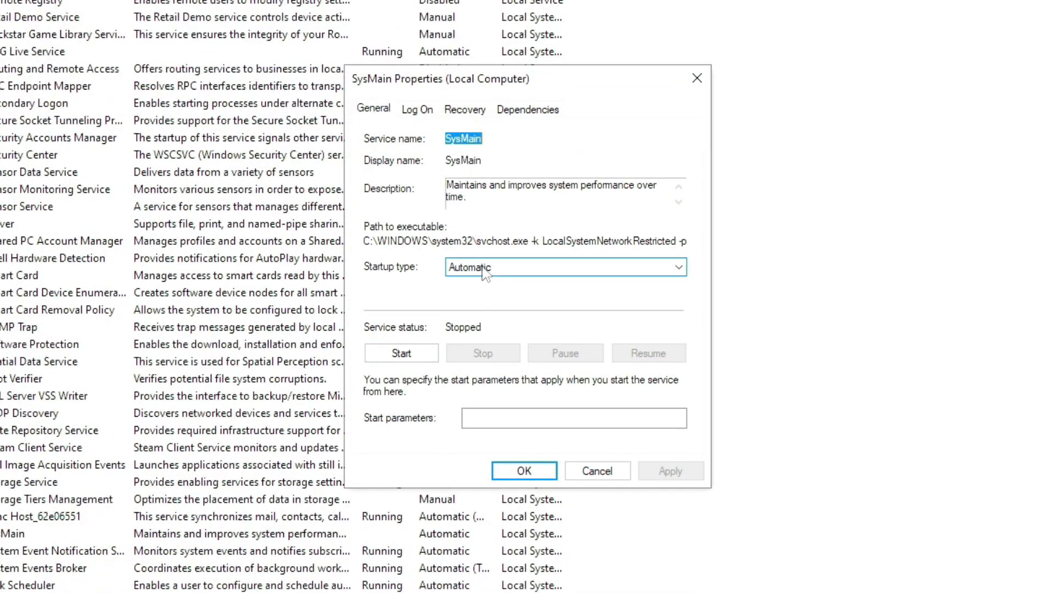
{"action": "left_click", "coordinate": [483, 269]}
{"action": "left_click", "coordinate": [484, 322]}
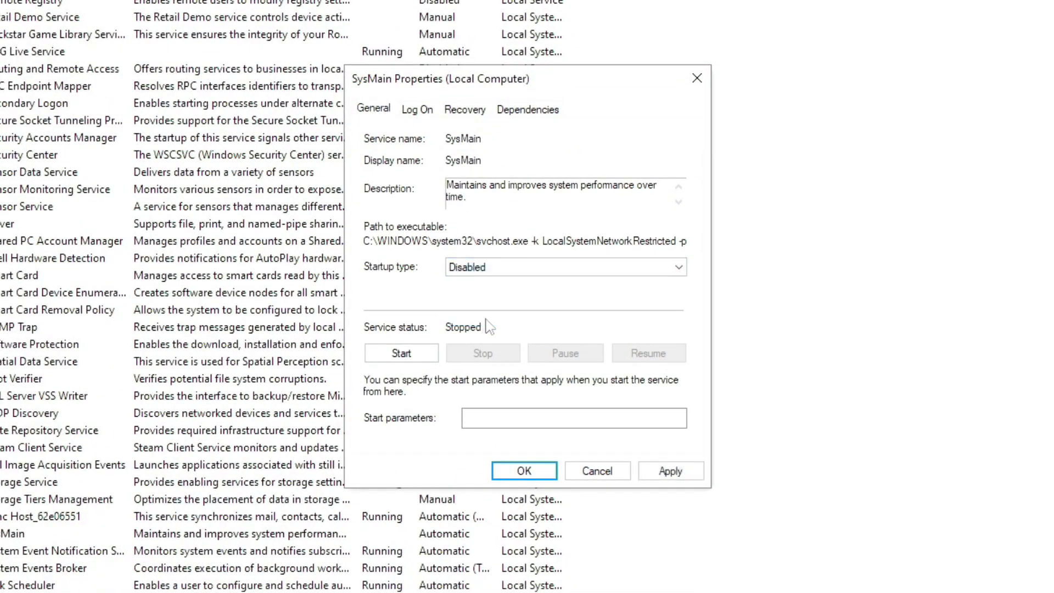
{"action": "left_click", "coordinate": [652, 465]}
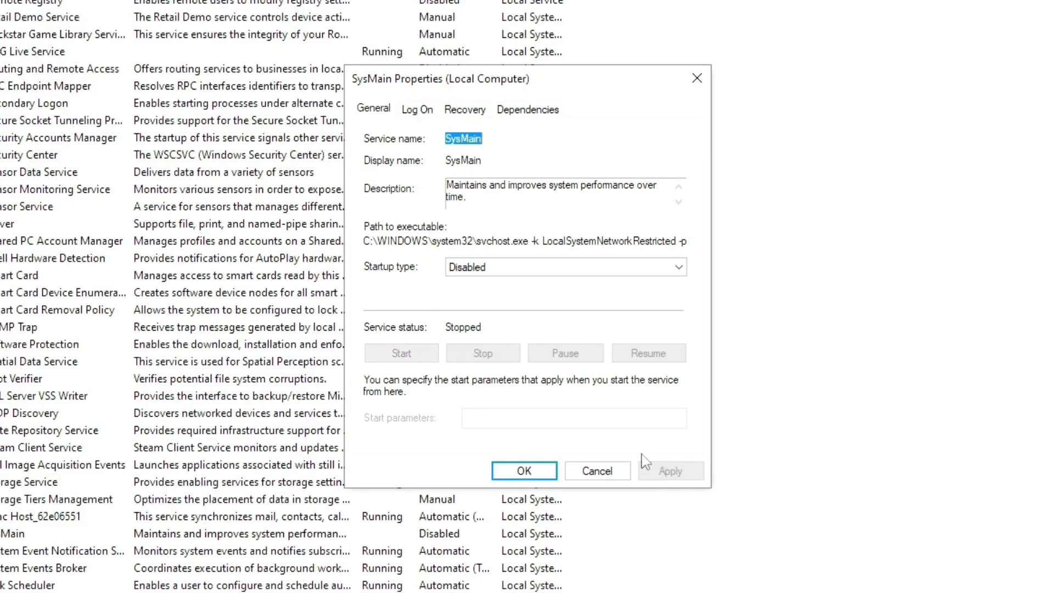
{"action": "left_click", "coordinate": [526, 473]}
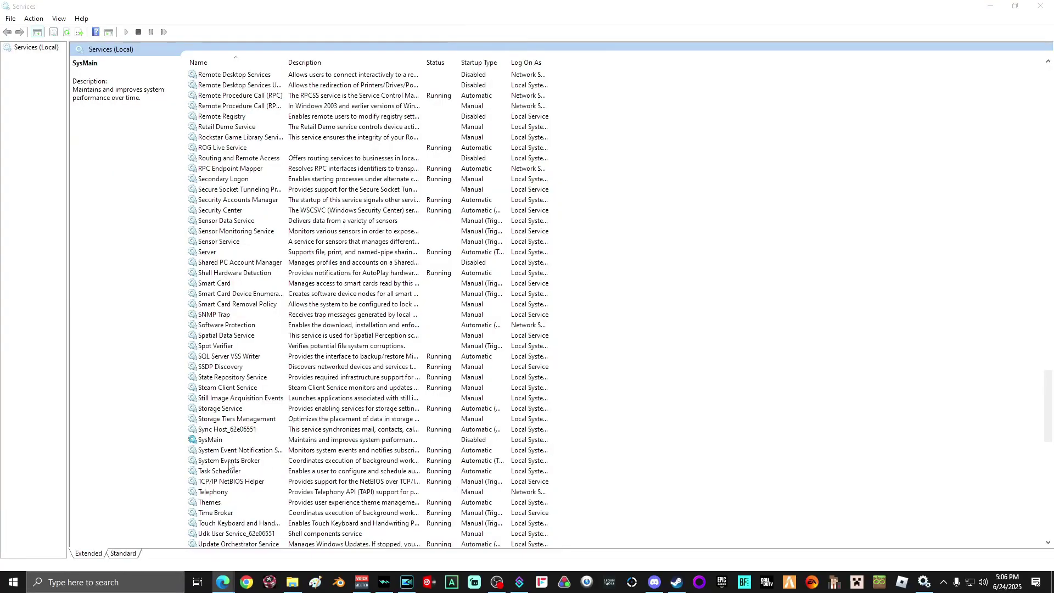
Close Services and open the Windows Update page by searching 'update'
{"action": "left_click", "coordinate": [1041, 6]}
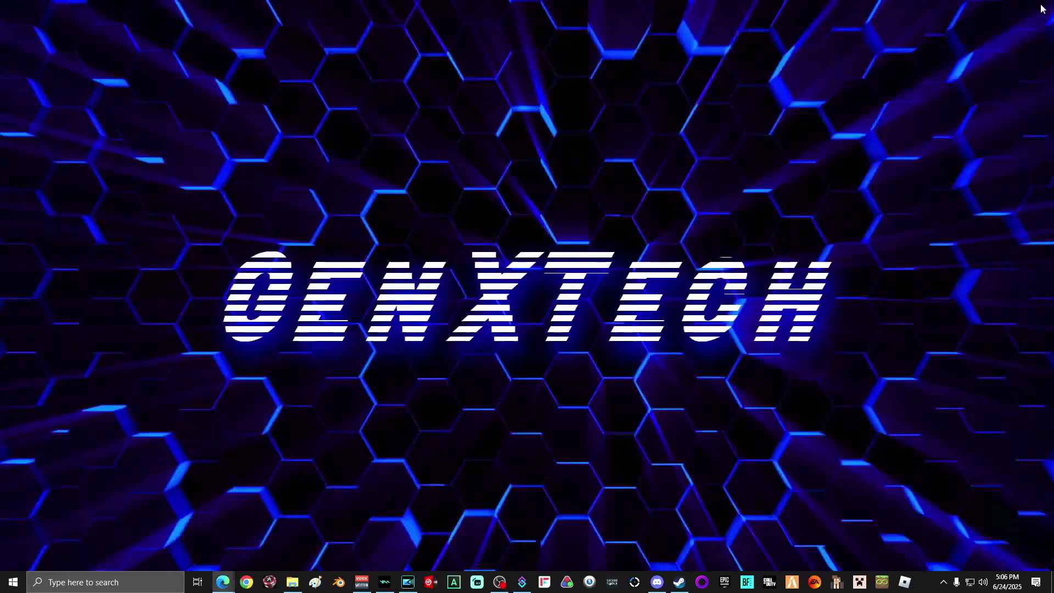
{"action": "left_click", "coordinate": [155, 582]}
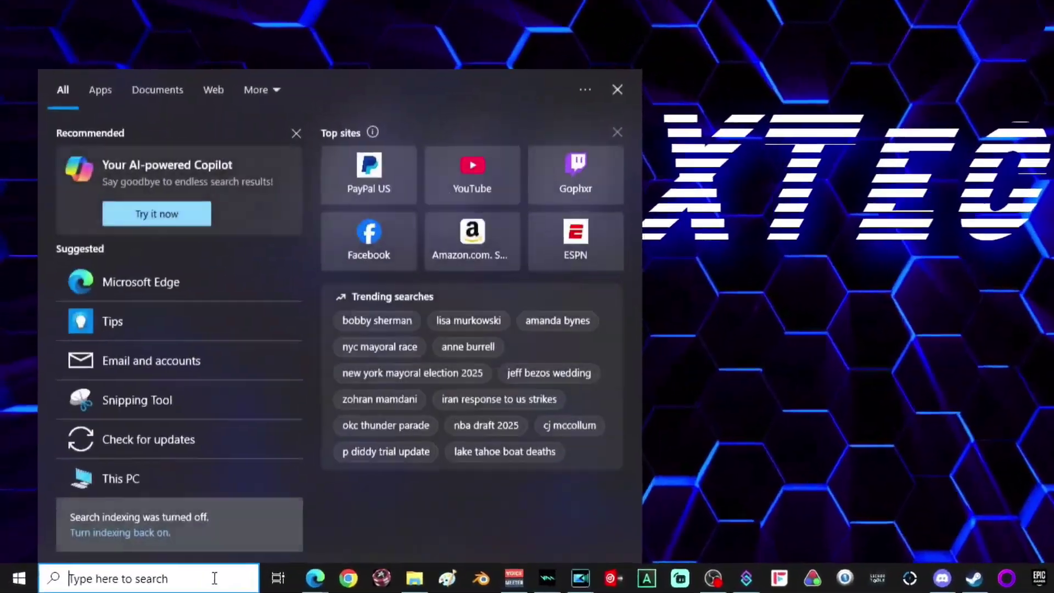
{"action": "type", "text": "update"}
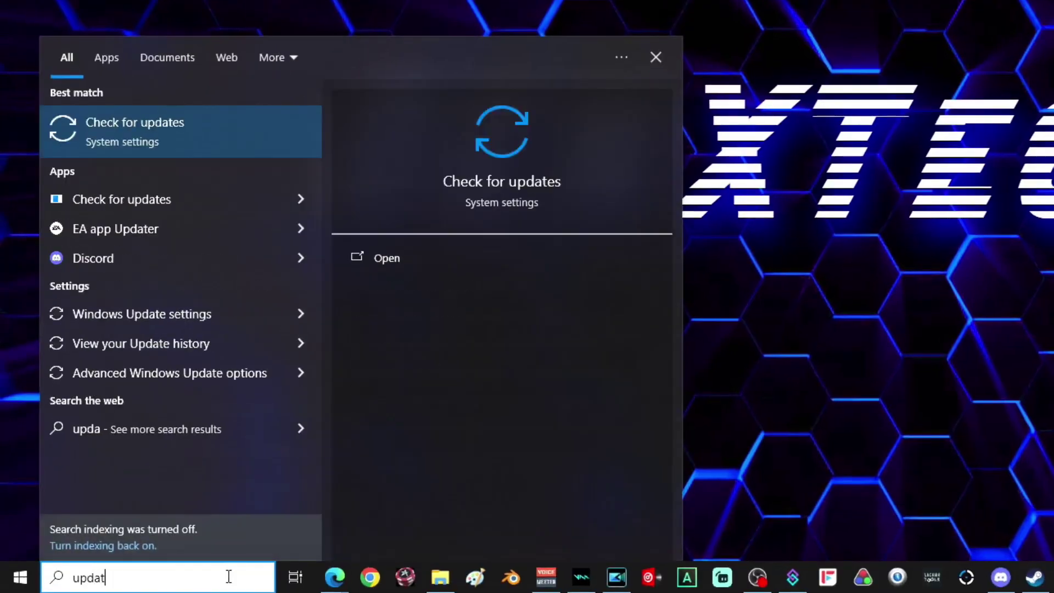
{"action": "left_click", "coordinate": [120, 137]}
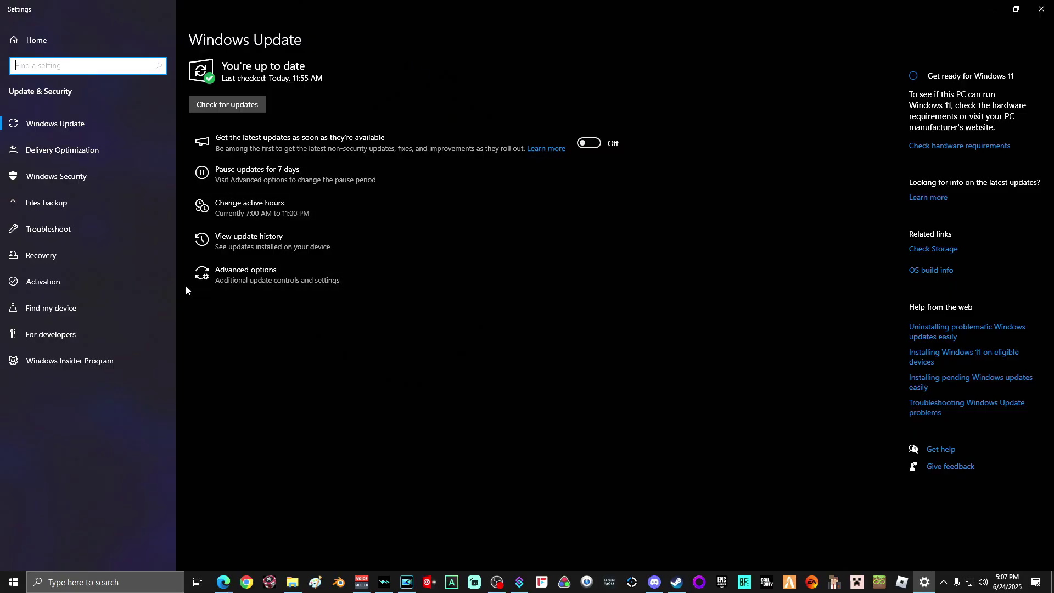
Switch off other Microsoft products, metered downloads, auto restart and restart notifications in Advanced options
{"action": "left_click", "coordinate": [277, 279]}
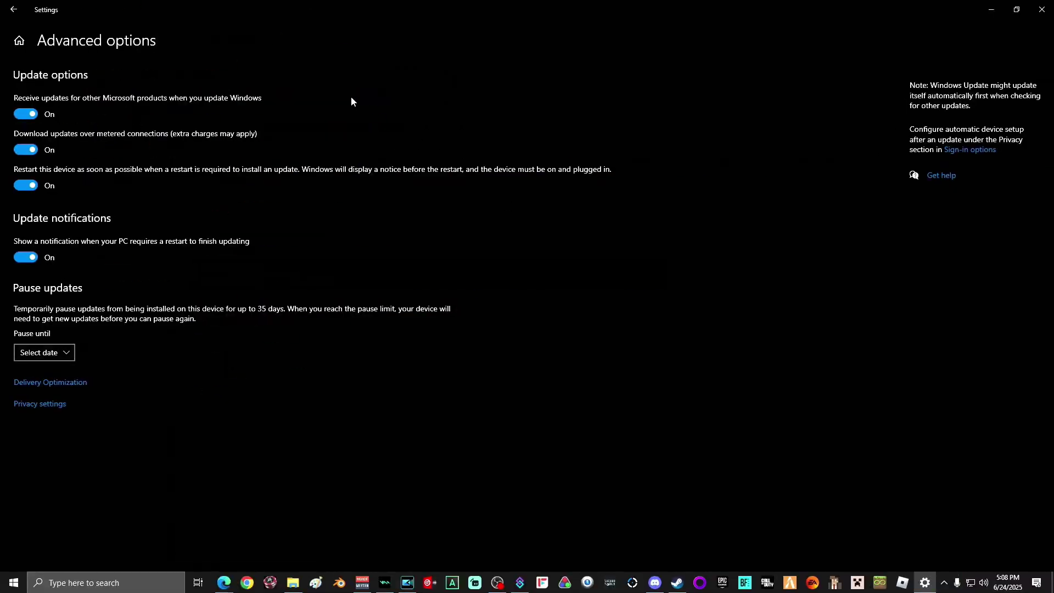
{"action": "left_click", "coordinate": [25, 113]}
{"action": "left_click", "coordinate": [25, 150]}
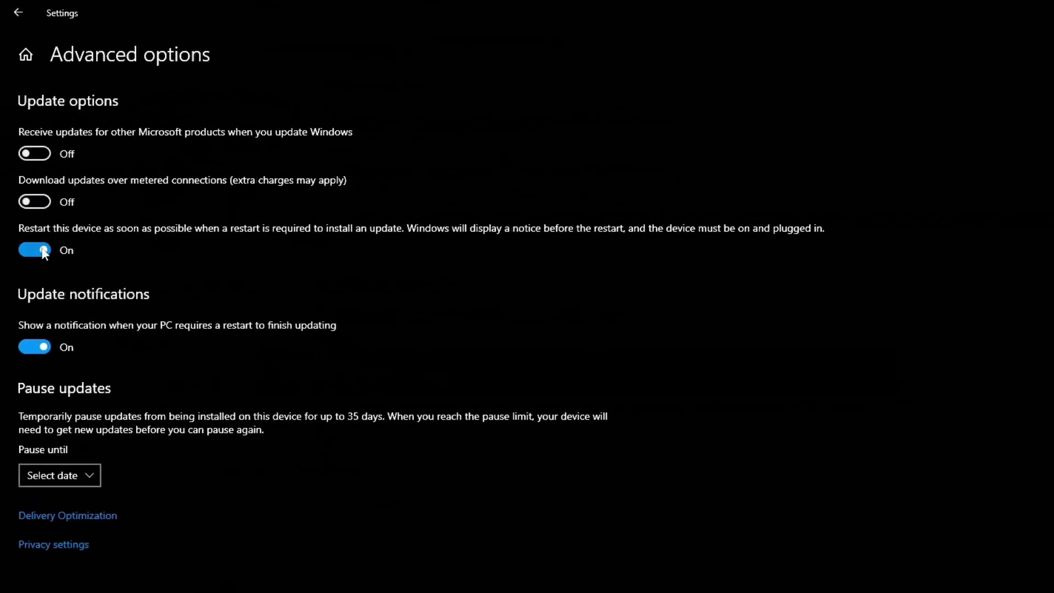
{"action": "left_click", "coordinate": [26, 185]}
{"action": "left_click", "coordinate": [41, 347]}
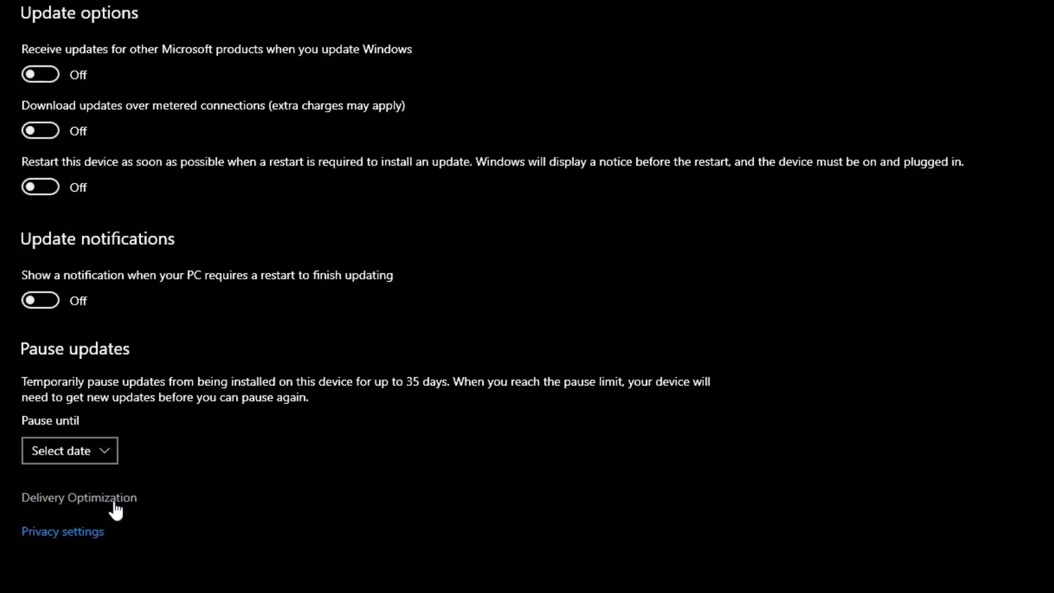
Turn Delivery Optimization's 'Allow downloads from other PCs' Off and close Settings
{"action": "left_click", "coordinate": [115, 504]}
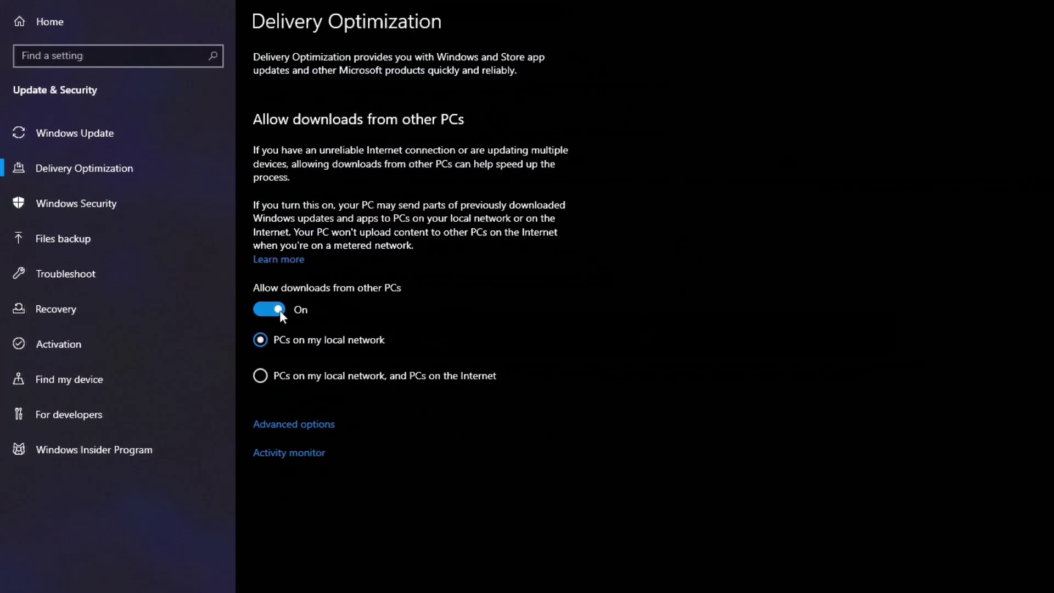
{"action": "left_click", "coordinate": [279, 310]}
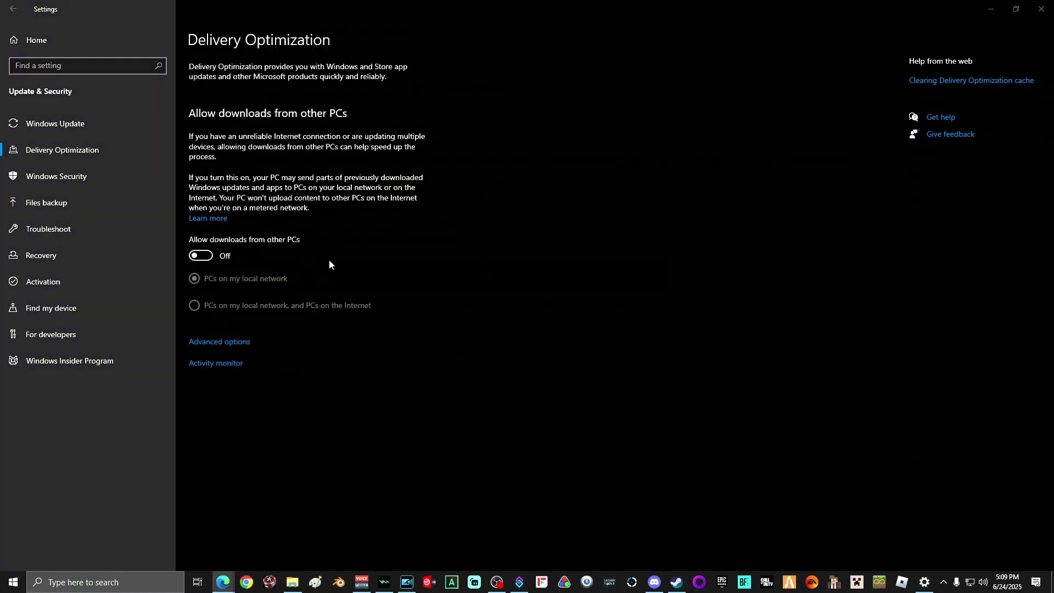
{"action": "left_click", "coordinate": [1041, 8]}
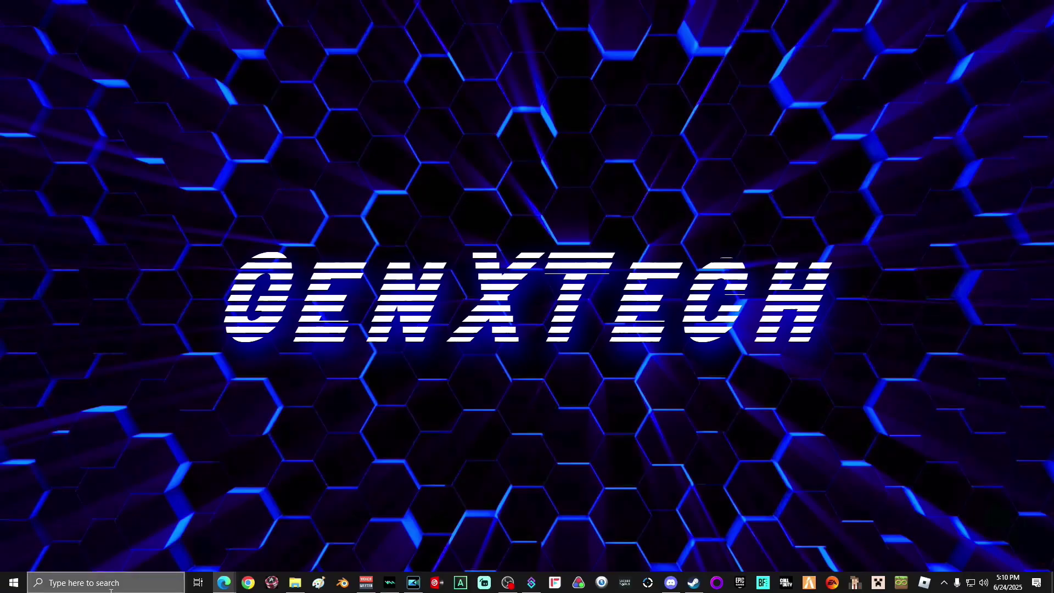
Search 'startup' and open the Startup Apps settings page
{"action": "left_click", "coordinate": [120, 583]}
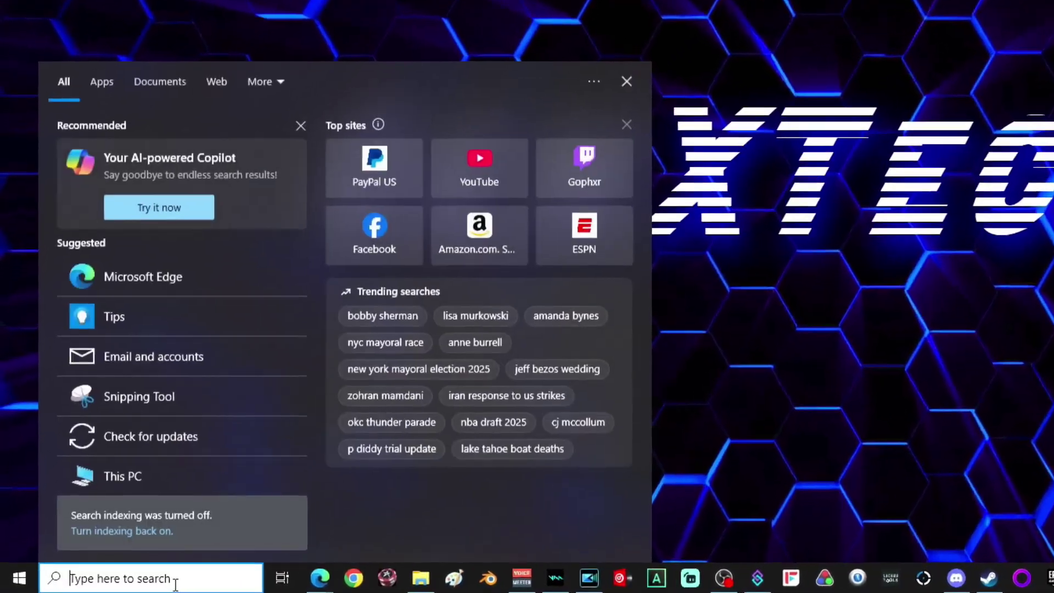
{"action": "type", "text": "startup"}
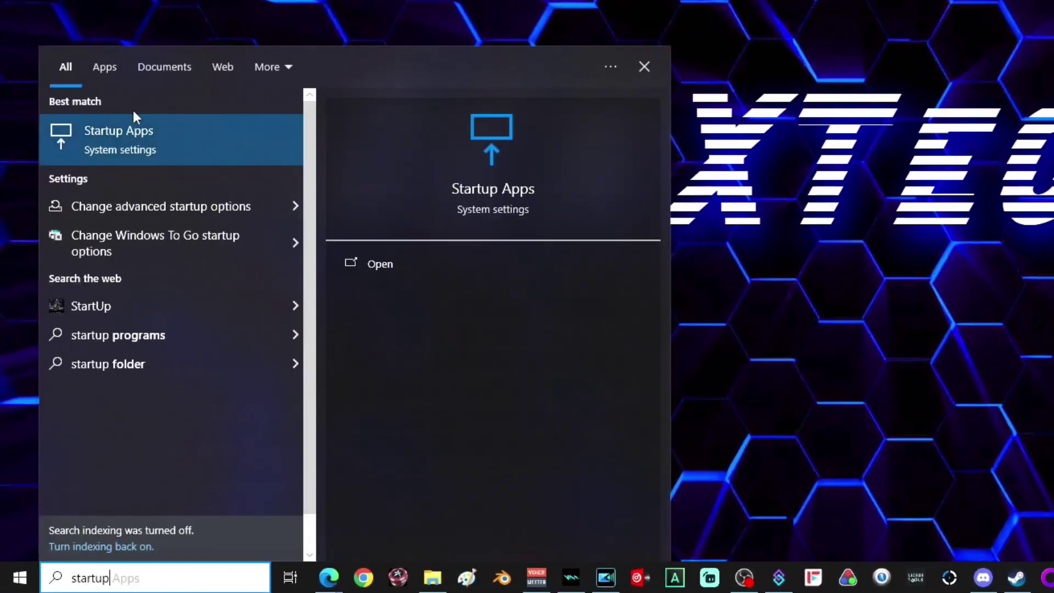
{"action": "left_click", "coordinate": [139, 132]}
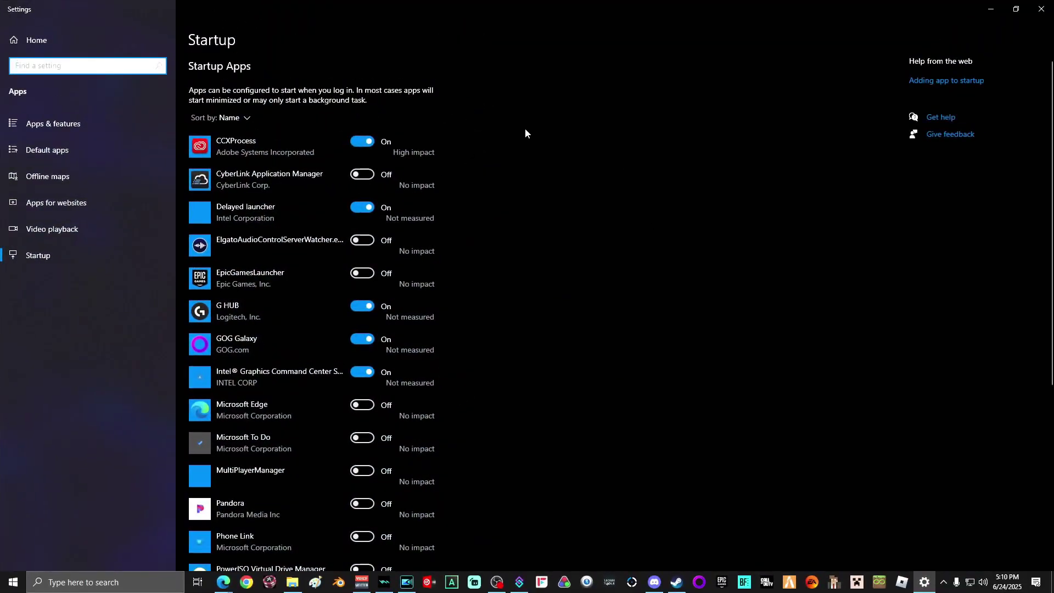
Toggle GOG Galaxy Off in Startup Apps, review the remaining apps, and close Settings
{"action": "scroll", "coordinate": [514, 145], "scroll_direction": "down", "scroll_amount": 5}
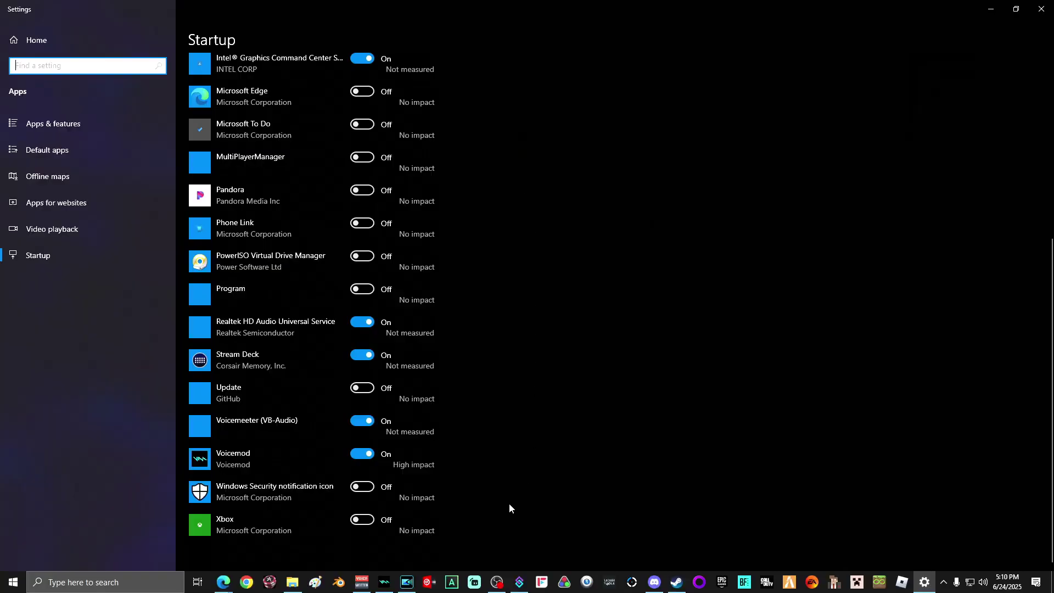
{"action": "scroll", "coordinate": [513, 503], "scroll_direction": "up", "scroll_amount": 5}
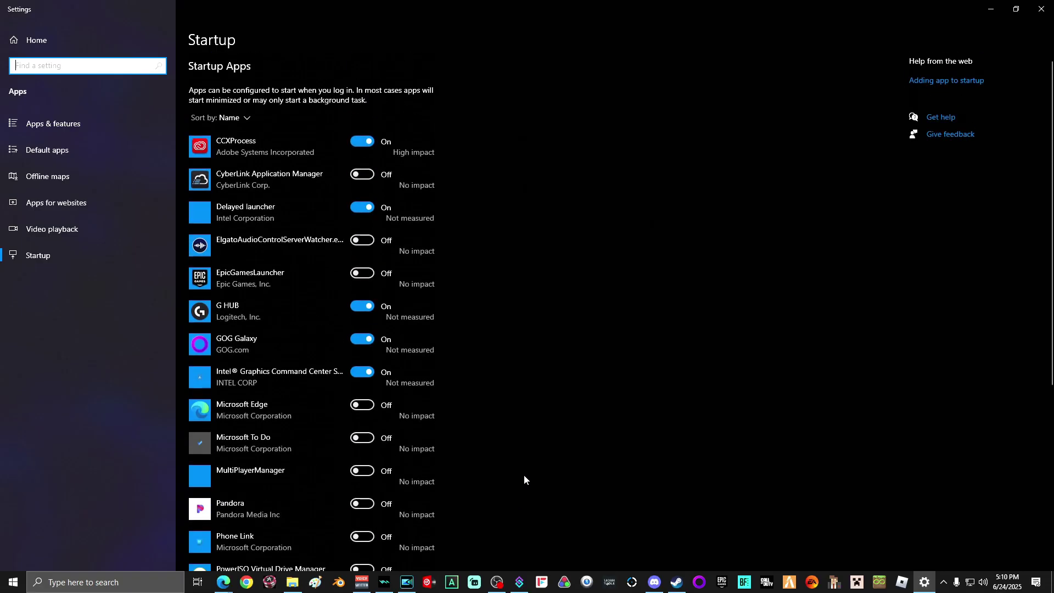
{"action": "left_click", "coordinate": [363, 338]}
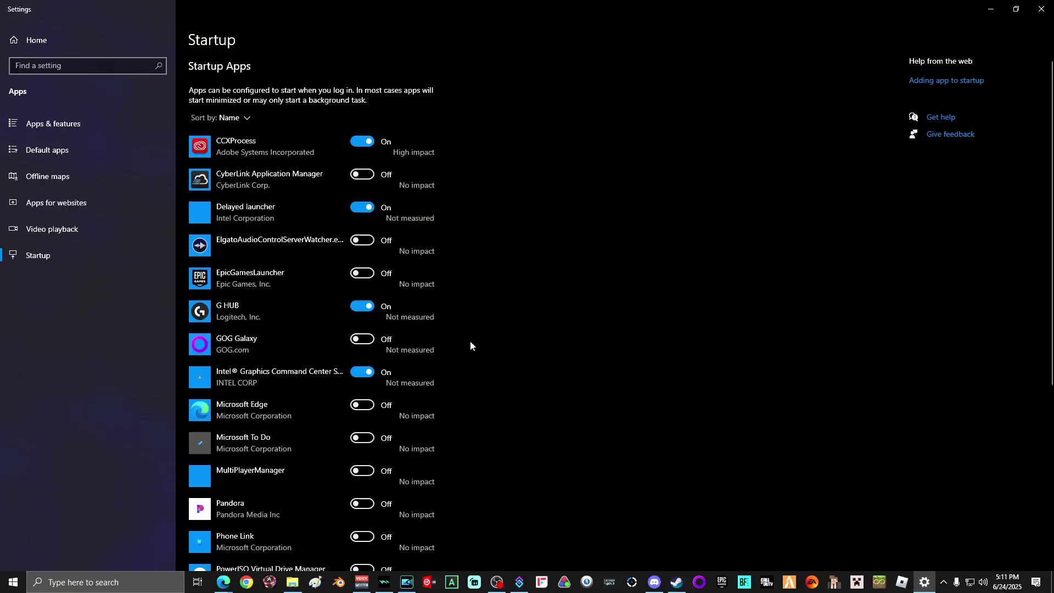
{"action": "scroll", "coordinate": [495, 351], "scroll_direction": "down", "scroll_amount": 3}
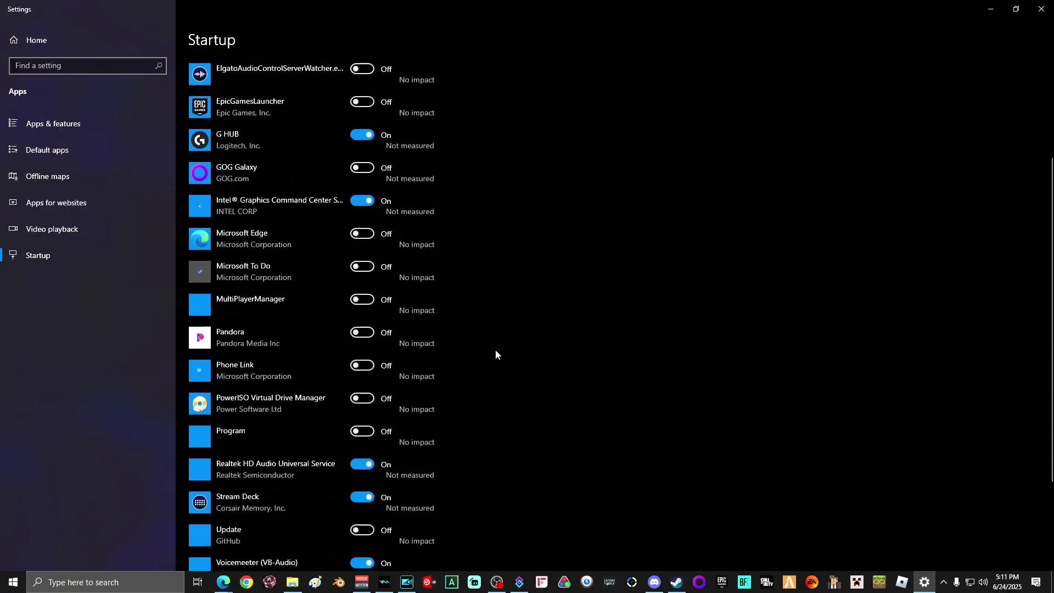
{"action": "scroll", "coordinate": [495, 354], "scroll_direction": "down", "scroll_amount": 2}
{"action": "scroll", "coordinate": [496, 354], "scroll_direction": "down", "scroll_amount": 2}
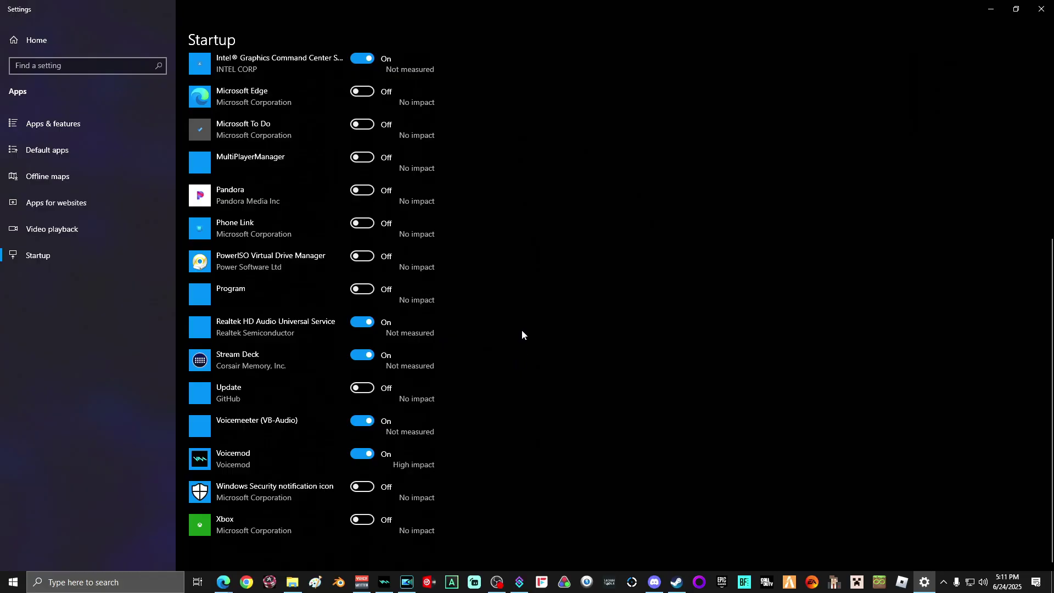
{"action": "scroll", "coordinate": [522, 334], "scroll_direction": "up", "scroll_amount": 4}
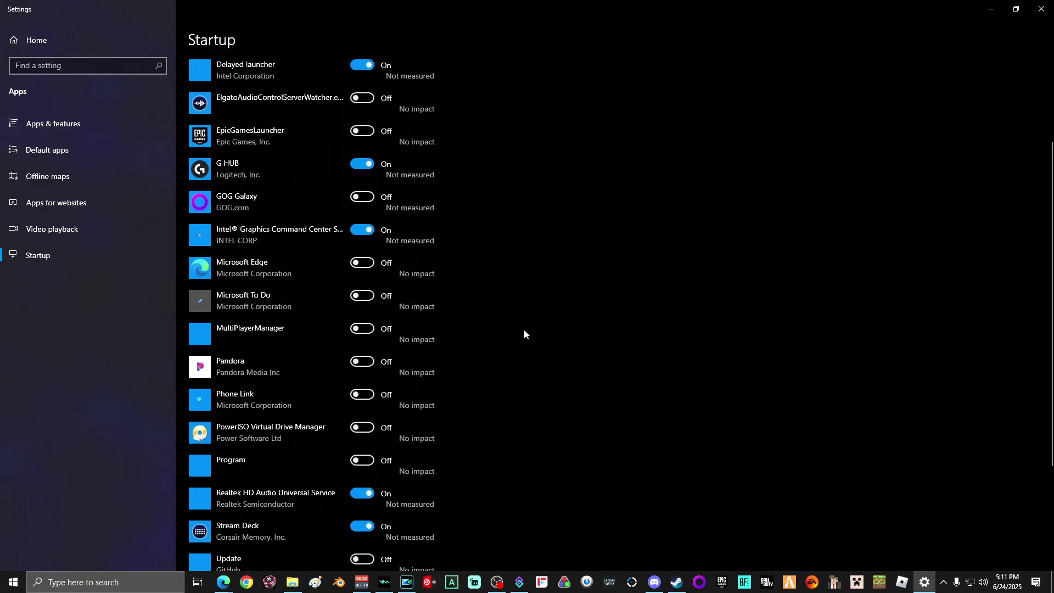
{"action": "scroll", "coordinate": [524, 331], "scroll_direction": "up", "scroll_amount": 3}
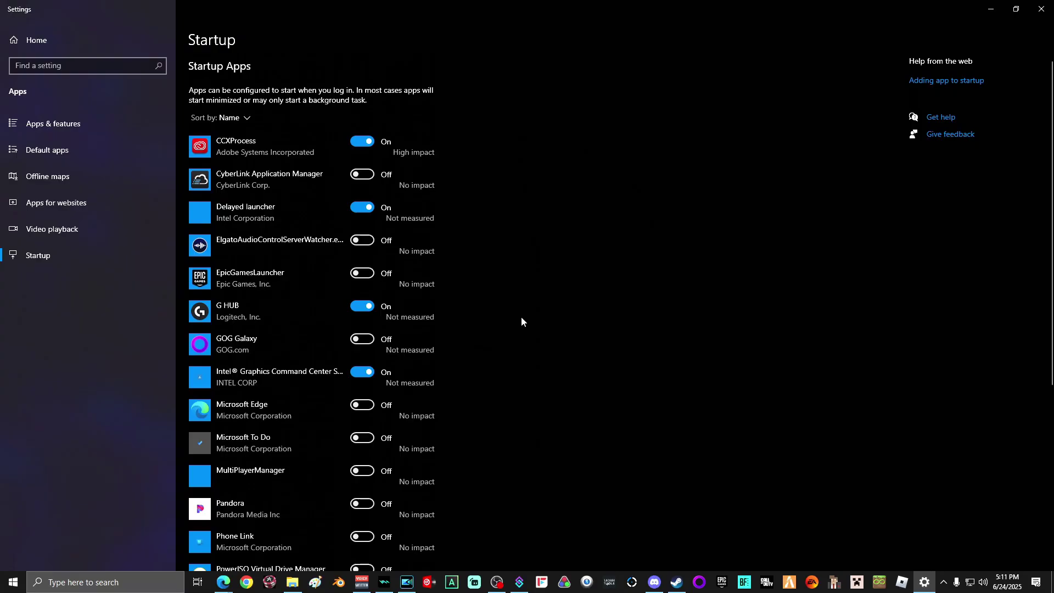
{"action": "left_click", "coordinate": [1042, 9]}
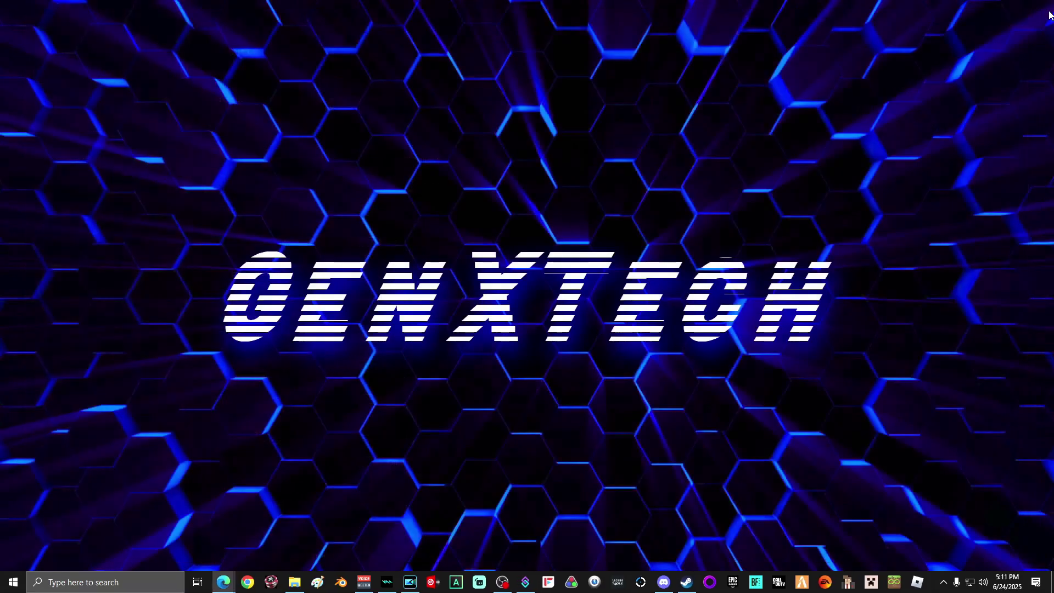